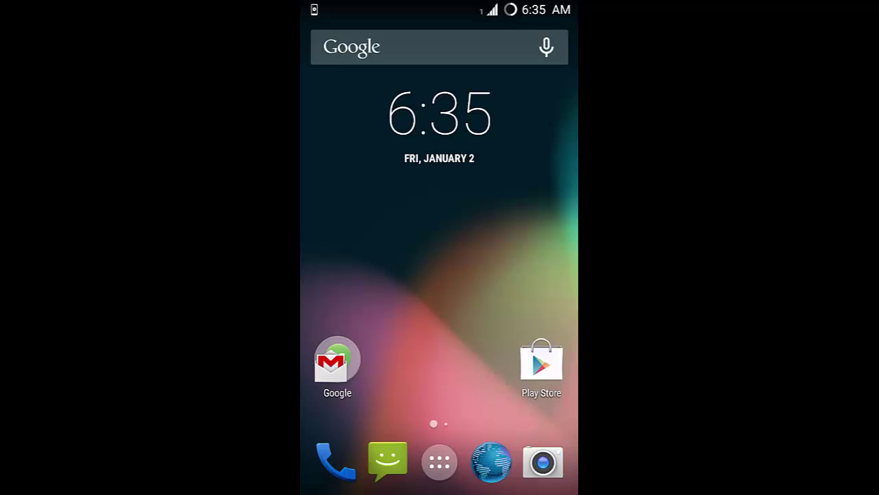
- Open the launcher's app drawer from the dock to show all installed apps
left_click(439, 462)
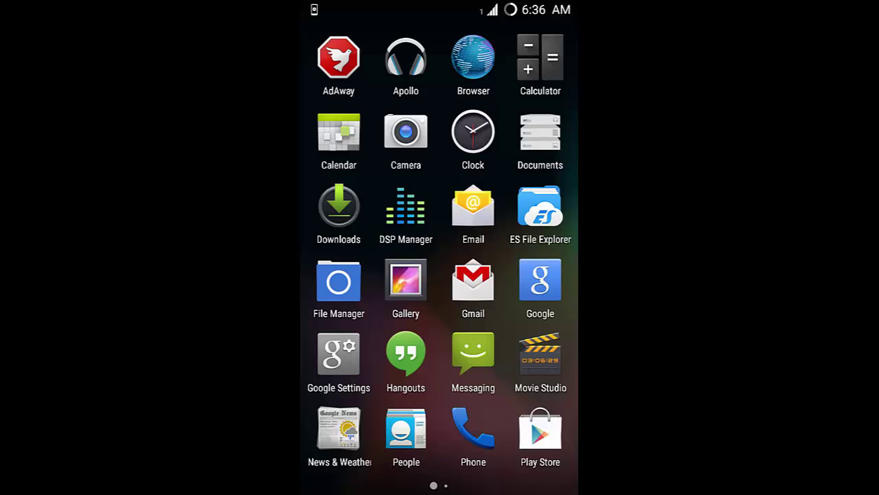
- Install Xposed Installer.apk from the sdcard folder via ES File Explorer, accepting the permissions
left_click(540, 206)
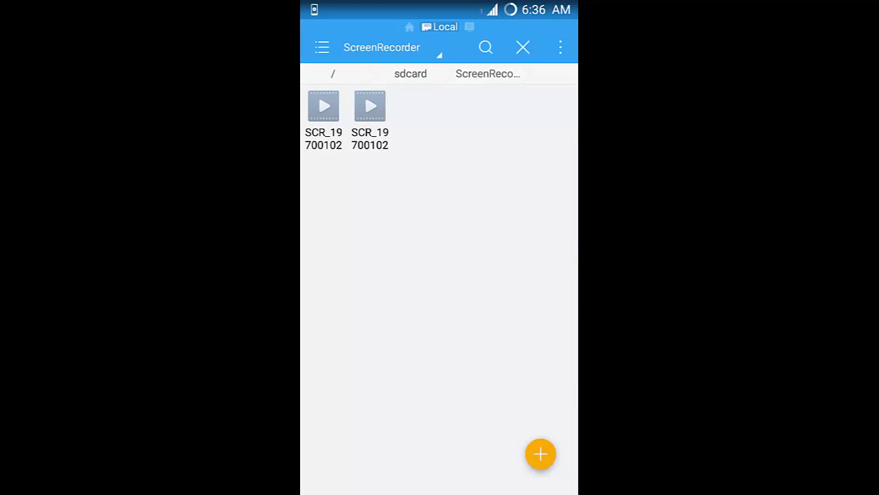
left_click(410, 74)
scroll(439, 275, "down", 3)
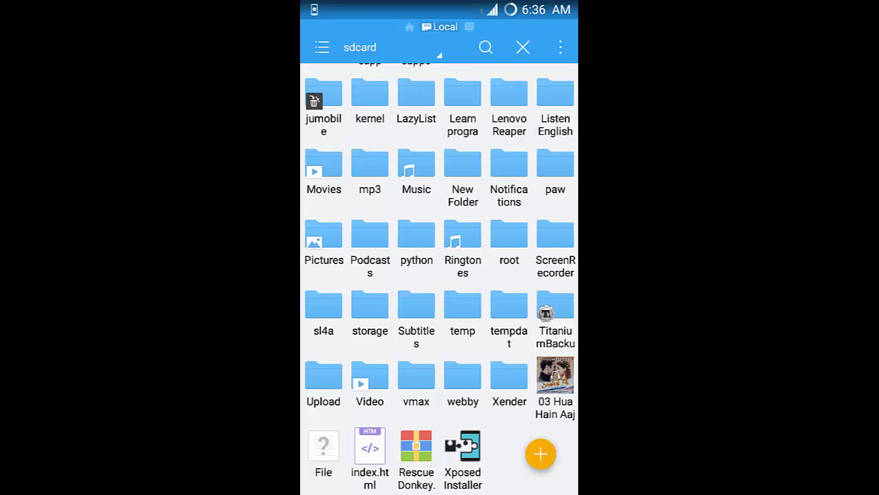
left_click(462, 454)
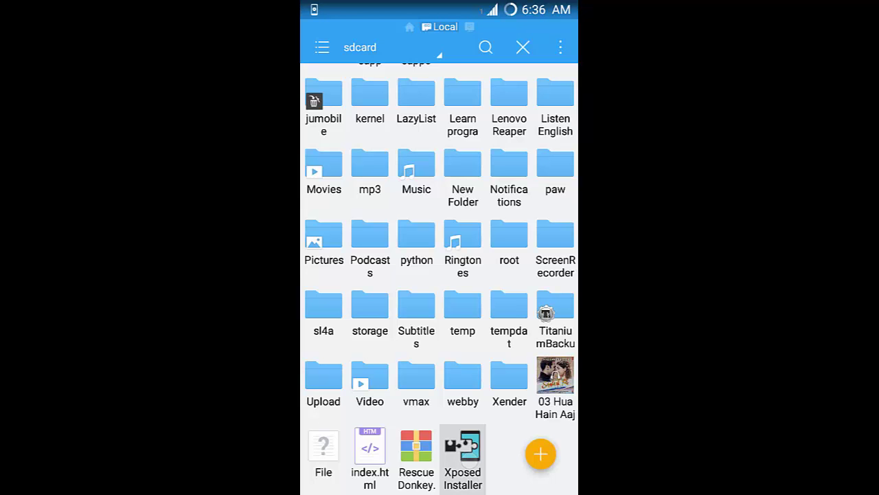
left_click(521, 358)
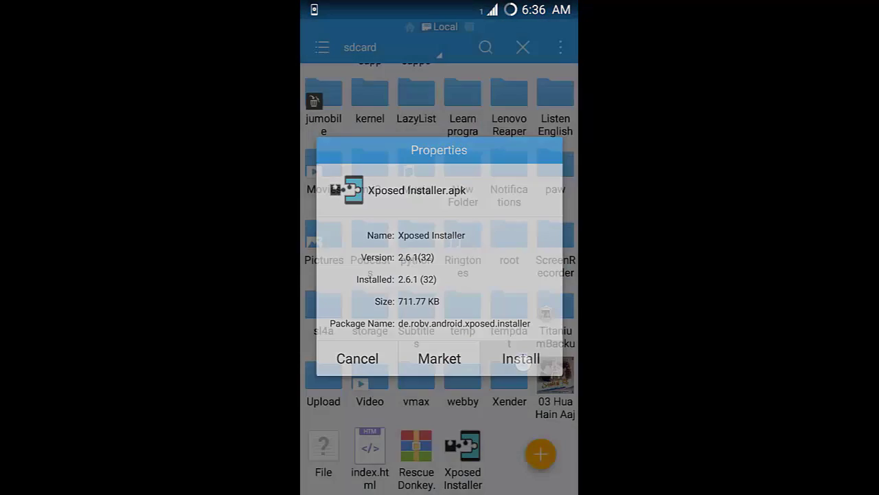
left_click(494, 472)
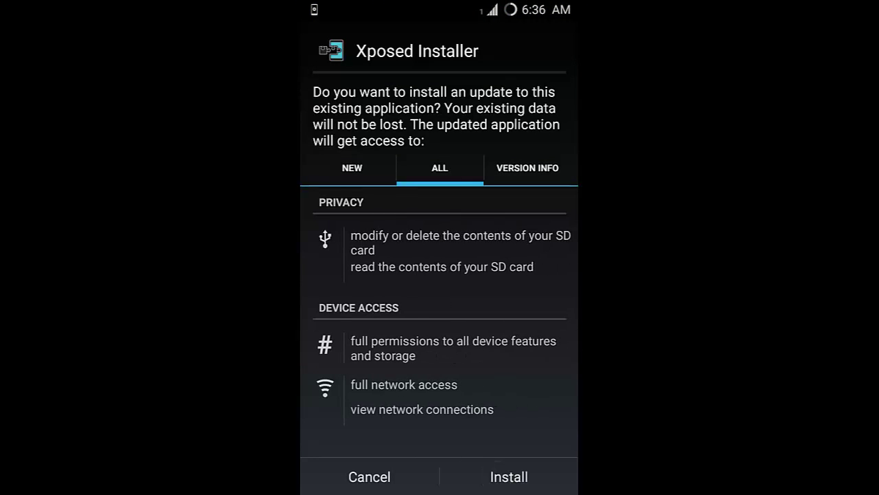
left_click(499, 472)
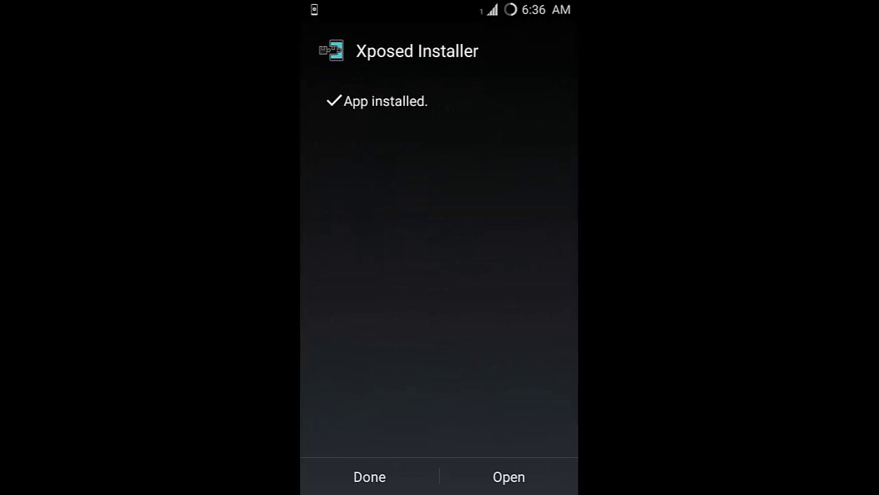
- Open Xposed Installer and run Install/Update under Framework after dismissing the Be careful! warning
left_click(509, 477)
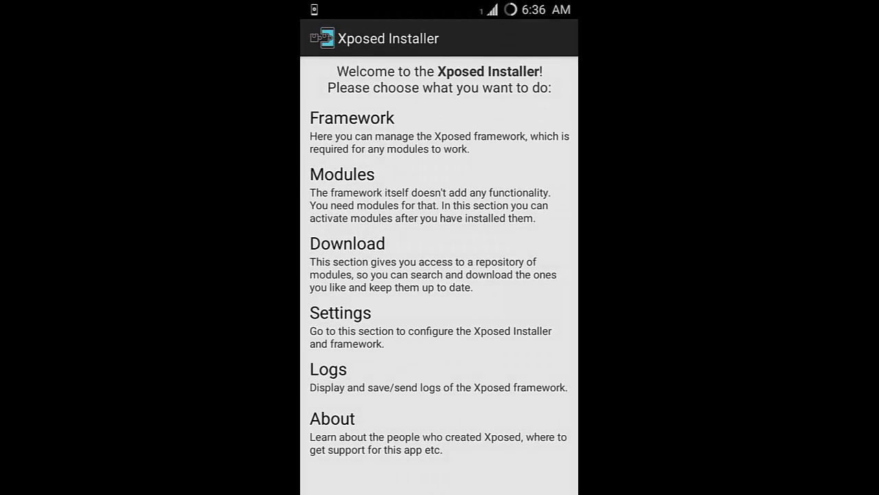
left_click(356, 130)
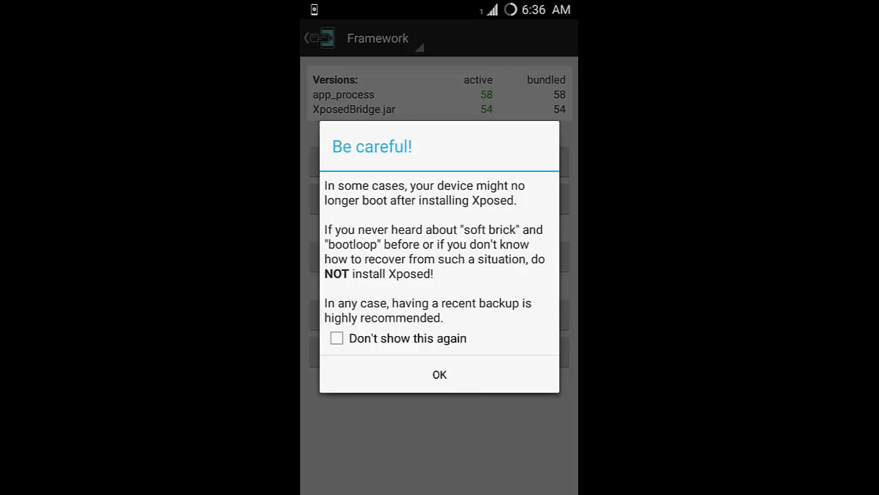
left_click(408, 377)
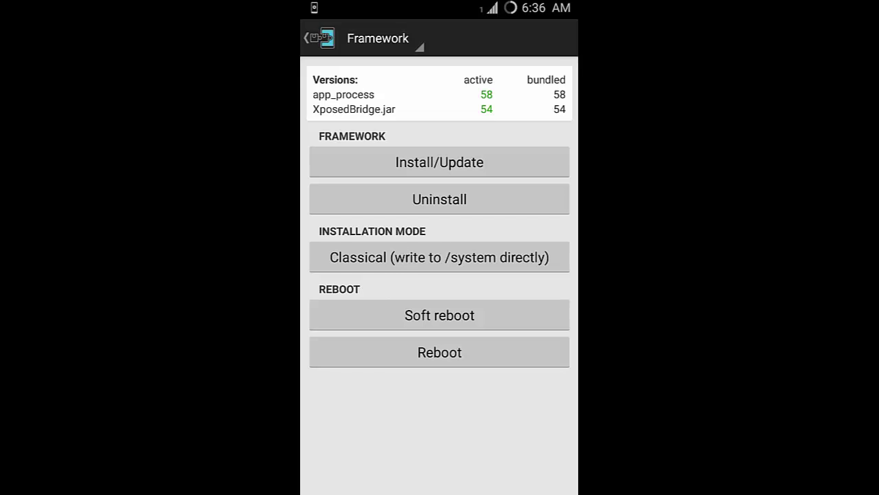
left_click(359, 162)
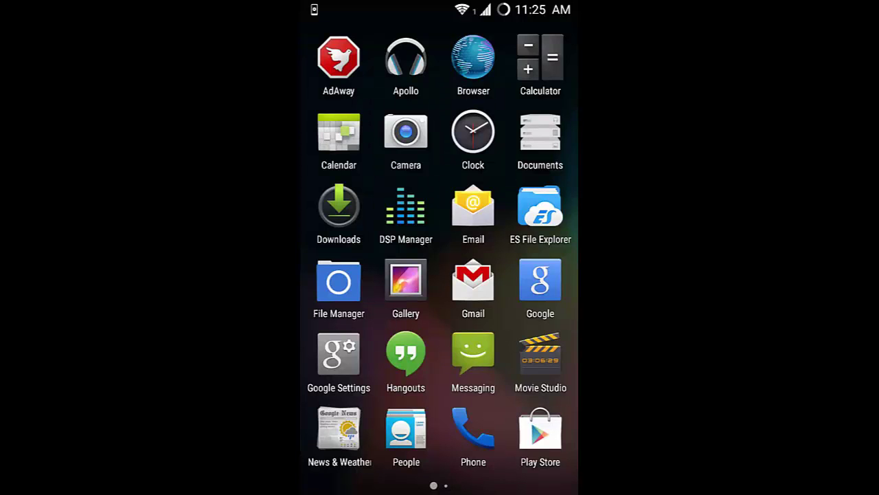
- Launch Xposed Installer from the second page of the app drawer
left_click_drag(536, 275, 344, 275)
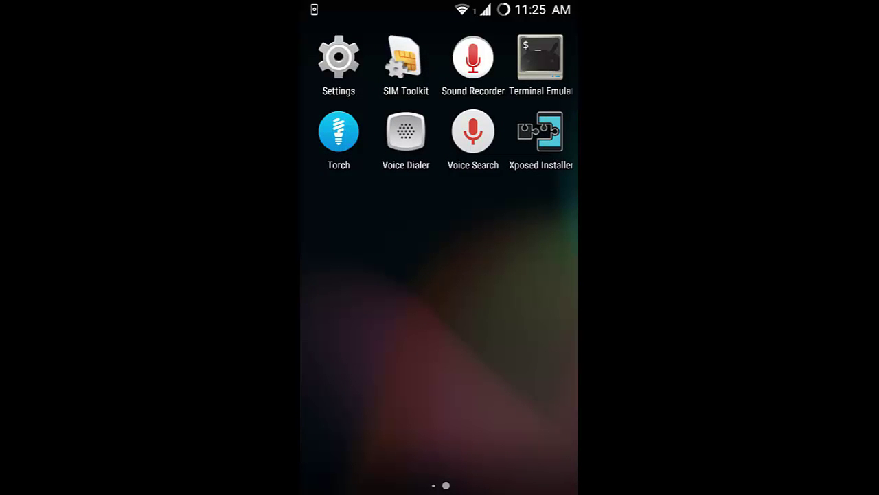
left_click(540, 131)
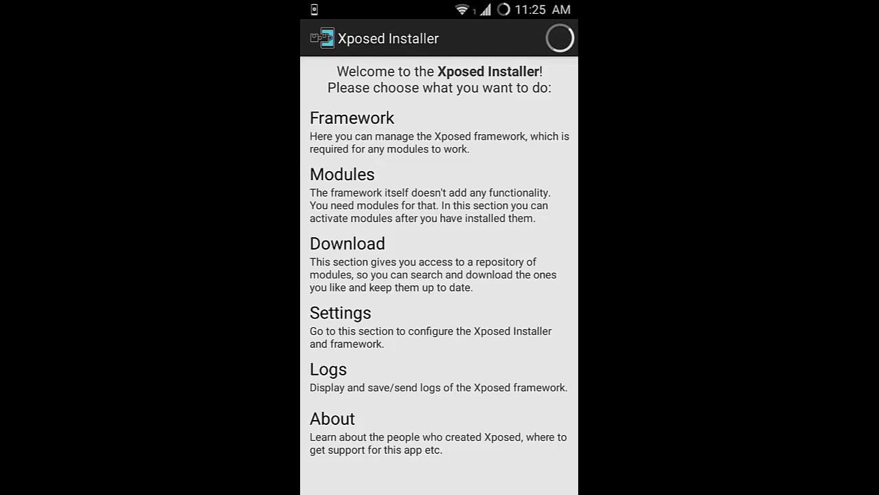
- Open the Download section and scroll through modules like 20MP SuperiorAuto and 3dot menu Mod
left_click(440, 265)
left_click_drag(520, 426, 520, 275)
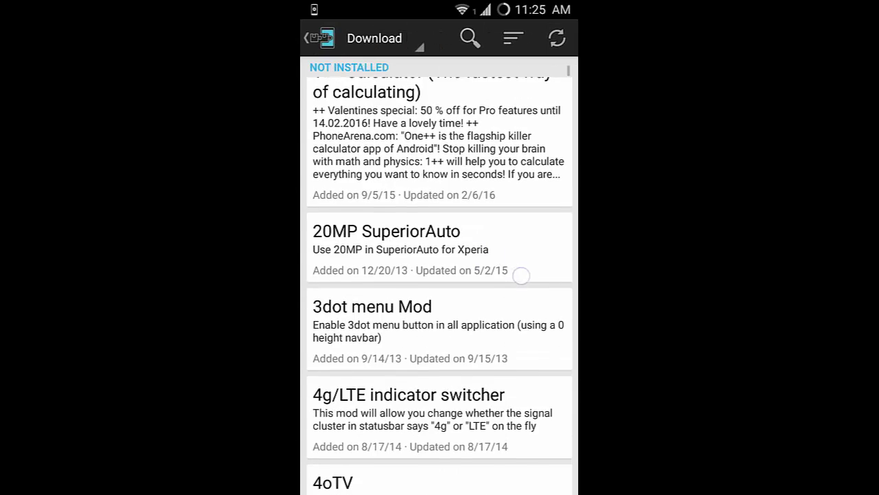